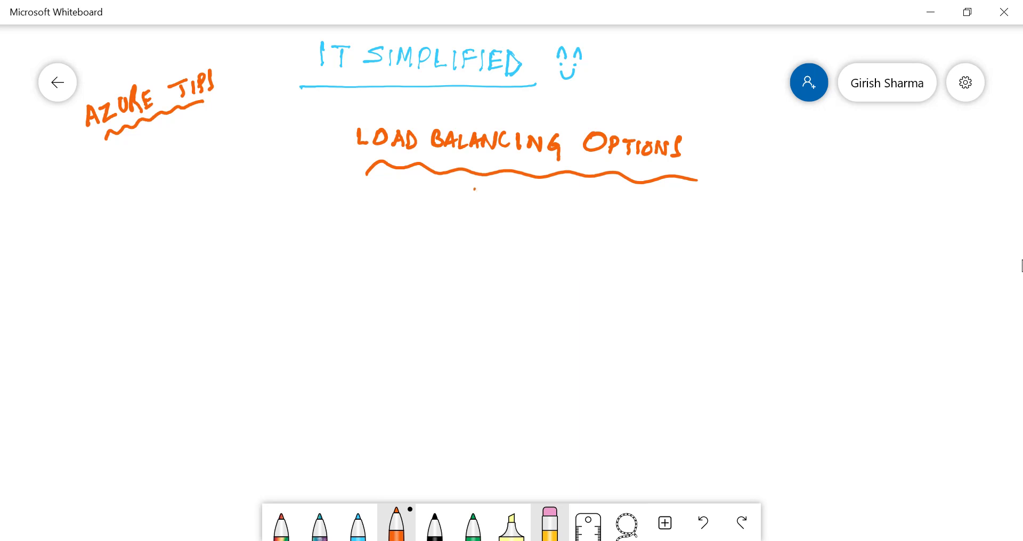
# - Draw a branching bracket below the LOAD BALANCING OPTIONS heading and handwrite LOAD BALANCER under its left end
pyautogui.moveTo(475, 189)
pyautogui.mouseDown()
pyautogui.moveTo(319, 208)
pyautogui.moveTo(278, 229)
pyautogui.moveTo(476, 206)
pyautogui.moveTo(477, 217)
pyautogui.mouseUp()
pyautogui.moveTo(483, 189); pyautogui.dragTo(703, 232)
pyautogui.moveTo(215, 240); pyautogui.dragTo(230, 256)
pyautogui.moveTo(232, 243)
pyautogui.mouseDown()
pyautogui.moveTo(231, 255)
pyautogui.moveTo(251, 253)
pyautogui.moveTo(256, 263)
pyautogui.mouseUp()
pyautogui.click(246, 257)
pyautogui.moveTo(268, 247)
pyautogui.mouseDown()
pyautogui.moveTo(272, 259)
pyautogui.moveTo(286, 244)
pyautogui.mouseUp()
pyautogui.moveTo(281, 253); pyautogui.dragTo(297, 261)
pyautogui.moveTo(296, 246); pyautogui.dragTo(323, 251)
pyautogui.moveTo(321, 259)
pyautogui.mouseDown()
pyautogui.moveTo(325, 244)
pyautogui.moveTo(335, 251)
pyautogui.mouseUp()
pyautogui.moveTo(336, 256); pyautogui.dragTo(344, 262)
pyautogui.moveTo(345, 246); pyautogui.dragTo(352, 268)
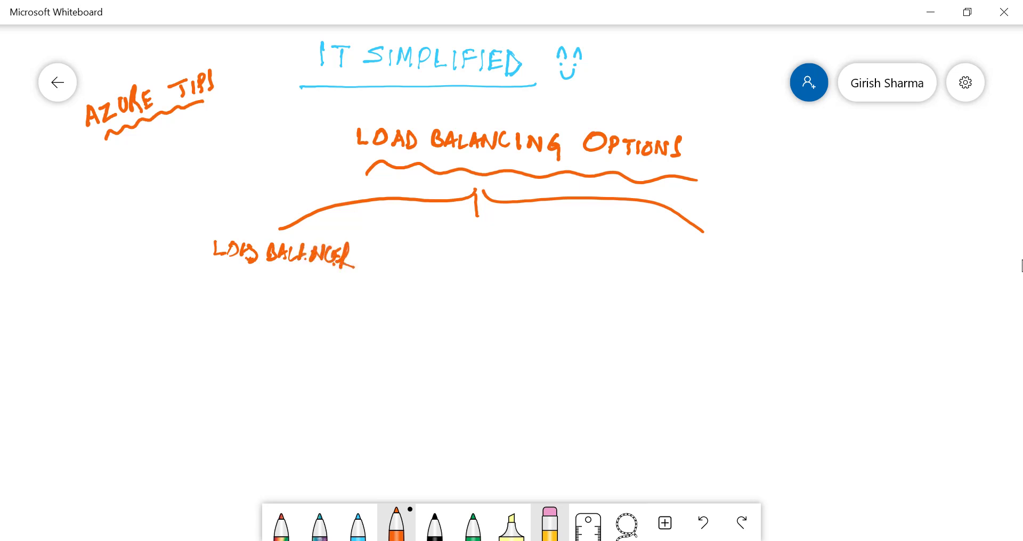
# - Handwrite TRAFFIC MANAGER on two lines under the middle branch of the bracket
pyautogui.moveTo(480, 320); pyautogui.dragTo(411, 255)
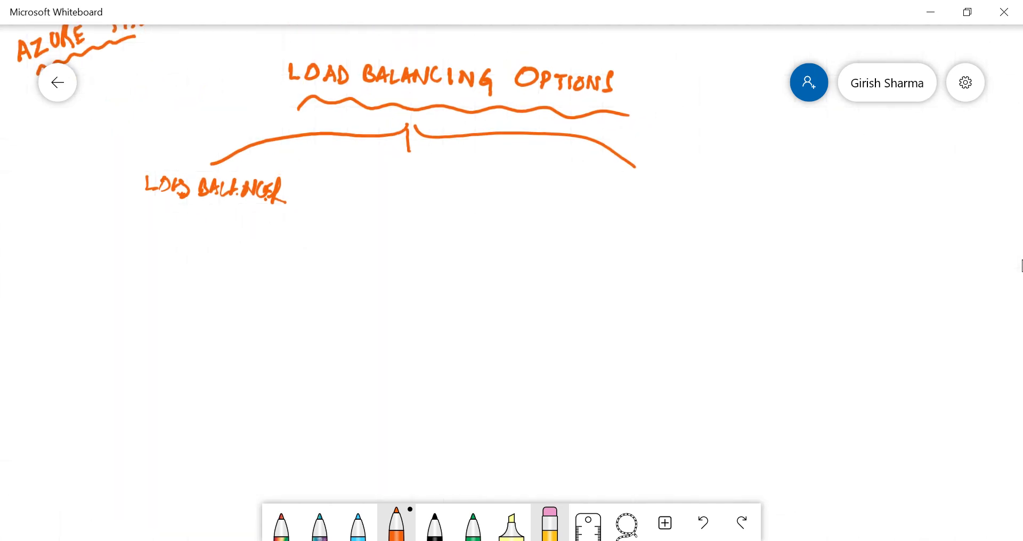
pyautogui.moveTo(369, 177)
pyautogui.mouseDown()
pyautogui.moveTo(389, 176)
pyautogui.moveTo(376, 195)
pyautogui.moveTo(387, 196)
pyautogui.mouseUp()
pyautogui.moveTo(386, 176); pyautogui.dragTo(396, 196)
pyautogui.moveTo(397, 188); pyautogui.dragTo(402, 180)
pyautogui.moveTo(403, 181); pyautogui.dragTo(408, 200)
pyautogui.moveTo(410, 182); pyautogui.dragTo(414, 199)
pyautogui.moveTo(416, 182); pyautogui.dragTo(422, 189)
pyautogui.moveTo(425, 184)
pyautogui.mouseDown()
pyautogui.moveTo(426, 198)
pyautogui.moveTo(440, 194)
pyautogui.mouseUp()
pyautogui.moveTo(386, 212)
pyautogui.mouseDown()
pyautogui.moveTo(400, 202)
pyautogui.moveTo(405, 214)
pyautogui.mouseUp()
pyautogui.moveTo(405, 213)
pyautogui.mouseDown()
pyautogui.moveTo(412, 201)
pyautogui.moveTo(415, 214)
pyautogui.mouseUp()
pyautogui.moveTo(415, 207)
pyautogui.mouseDown()
pyautogui.moveTo(429, 203)
pyautogui.moveTo(441, 222)
pyautogui.moveTo(449, 214)
pyautogui.mouseUp()
pyautogui.moveTo(460, 201)
pyautogui.mouseDown()
pyautogui.moveTo(459, 215)
pyautogui.moveTo(471, 216)
pyautogui.mouseUp()
# - Handwrite APPLICATION GATEWAY on two lines under the right end of the bracket
pyautogui.hscroll(3, 1021, 265)
pyautogui.scroll(-1, 1022, 265)
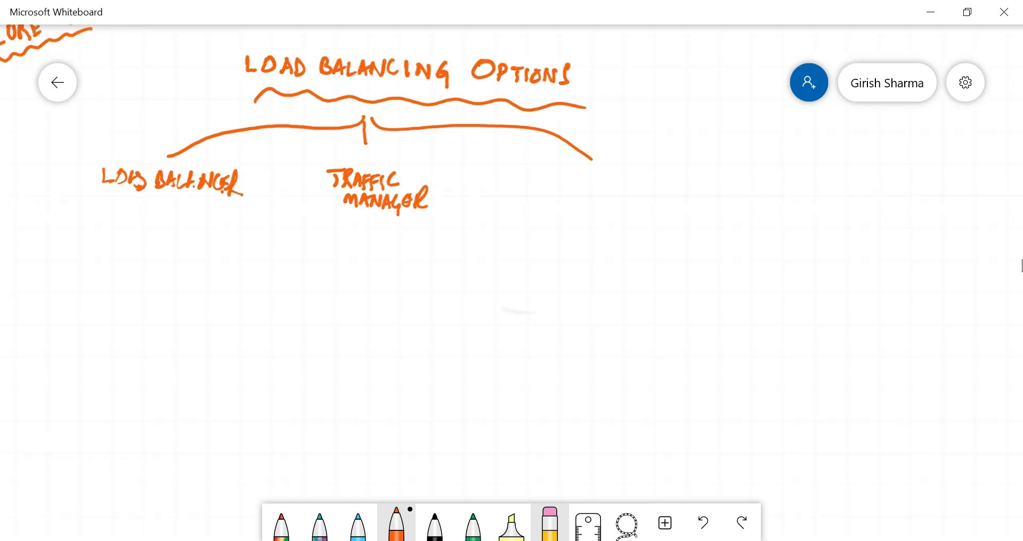
pyautogui.moveTo(542, 171)
pyautogui.mouseDown()
pyautogui.moveTo(550, 156)
pyautogui.moveTo(557, 173)
pyautogui.mouseUp()
pyautogui.moveTo(564, 156); pyautogui.dragTo(567, 173)
pyautogui.moveTo(571, 160); pyautogui.dragTo(584, 181)
pyautogui.moveTo(596, 165)
pyautogui.mouseDown()
pyautogui.moveTo(593, 180)
pyautogui.moveTo(602, 165)
pyautogui.mouseUp()
pyautogui.moveTo(603, 166)
pyautogui.mouseDown()
pyautogui.moveTo(605, 183)
pyautogui.moveTo(623, 168)
pyautogui.moveTo(616, 184)
pyautogui.mouseUp()
pyautogui.moveTo(625, 169)
pyautogui.mouseDown()
pyautogui.moveTo(624, 183)
pyautogui.moveTo(634, 171)
pyautogui.mouseUp()
pyautogui.moveTo(639, 184)
pyautogui.mouseDown()
pyautogui.moveTo(641, 167)
pyautogui.moveTo(655, 183)
pyautogui.mouseUp()
pyautogui.moveTo(655, 183); pyautogui.dragTo(660, 166)
pyautogui.moveTo(579, 186)
pyautogui.mouseDown()
pyautogui.moveTo(569, 205)
pyautogui.moveTo(578, 208)
pyautogui.moveTo(588, 188)
pyautogui.mouseUp()
pyautogui.moveTo(588, 188)
pyautogui.mouseDown()
pyautogui.moveTo(593, 206)
pyautogui.moveTo(610, 193)
pyautogui.moveTo(605, 207)
pyautogui.mouseUp()
pyautogui.moveTo(614, 193)
pyautogui.mouseDown()
pyautogui.moveTo(613, 209)
pyautogui.moveTo(625, 193)
pyautogui.mouseUp()
pyautogui.moveTo(612, 209); pyautogui.dragTo(664, 209)
pyautogui.moveTo(667, 197)
pyautogui.mouseDown()
pyautogui.moveTo(660, 217)
pyautogui.moveTo(666, 207)
pyautogui.mouseUp()
# - Handwrite LAYER 4 (TRANSPORT LAYER) below the LOAD BALANCER label
pyautogui.scroll(-2, 1021, 266)
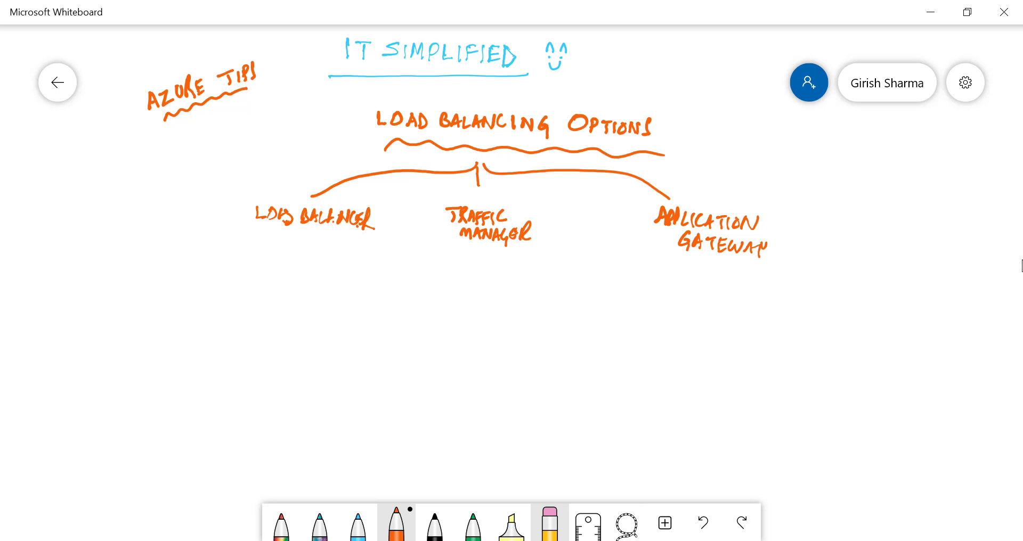
pyautogui.moveTo(213, 244)
pyautogui.mouseDown()
pyautogui.moveTo(224, 260)
pyautogui.moveTo(239, 260)
pyautogui.moveTo(245, 246)
pyautogui.moveTo(256, 268)
pyautogui.moveTo(274, 270)
pyautogui.mouseUp()
pyautogui.moveTo(297, 230); pyautogui.dragTo(293, 277)
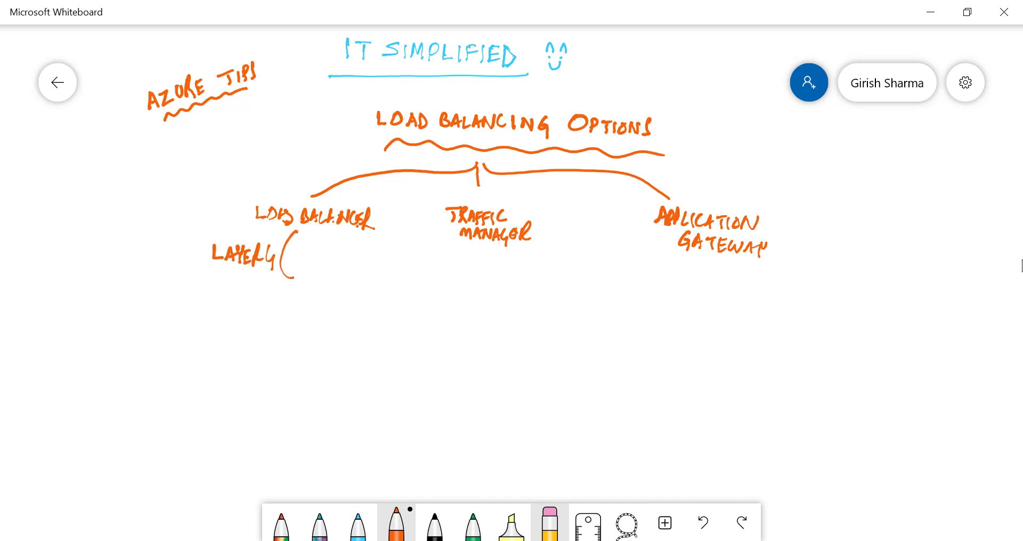
pyautogui.moveTo(289, 251)
pyautogui.mouseDown()
pyautogui.moveTo(307, 248)
pyautogui.moveTo(298, 264)
pyautogui.mouseUp()
pyautogui.moveTo(306, 251); pyautogui.dragTo(309, 257)
pyautogui.moveTo(309, 258); pyautogui.dragTo(325, 256)
pyautogui.moveTo(321, 261)
pyautogui.mouseDown()
pyautogui.moveTo(338, 250)
pyautogui.moveTo(344, 267)
pyautogui.moveTo(361, 255)
pyautogui.moveTo(364, 263)
pyautogui.mouseUp()
pyautogui.moveTo(365, 256); pyautogui.dragTo(376, 254)
pyautogui.moveTo(370, 259); pyautogui.dragTo(371, 274)
pyautogui.moveTo(310, 278)
pyautogui.mouseDown()
pyautogui.moveTo(319, 288)
pyautogui.moveTo(329, 276)
pyautogui.mouseUp()
pyautogui.moveTo(325, 283); pyautogui.dragTo(334, 285)
pyautogui.moveTo(340, 270); pyautogui.dragTo(343, 292)
pyautogui.moveTo(344, 280)
pyautogui.mouseDown()
pyautogui.moveTo(353, 288)
pyautogui.moveTo(360, 278)
pyautogui.mouseUp()
pyautogui.moveTo(366, 274); pyautogui.dragTo(370, 292)
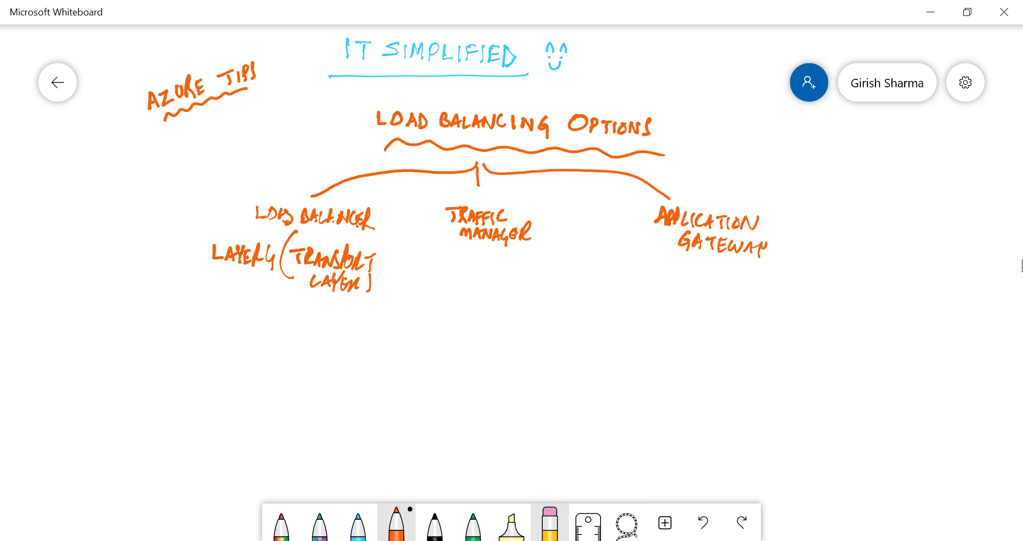
# - Branch the LAYER 4 note into BASIC and STD, and mark each with a short underline
pyautogui.moveTo(280, 285)
pyautogui.mouseDown()
pyautogui.moveTo(195, 352)
pyautogui.moveTo(263, 356)
pyautogui.moveTo(341, 322)
pyautogui.moveTo(302, 351)
pyautogui.moveTo(339, 333)
pyautogui.moveTo(334, 354)
pyautogui.moveTo(348, 355)
pyautogui.mouseUp()
pyautogui.moveTo(347, 336); pyautogui.dragTo(350, 357)
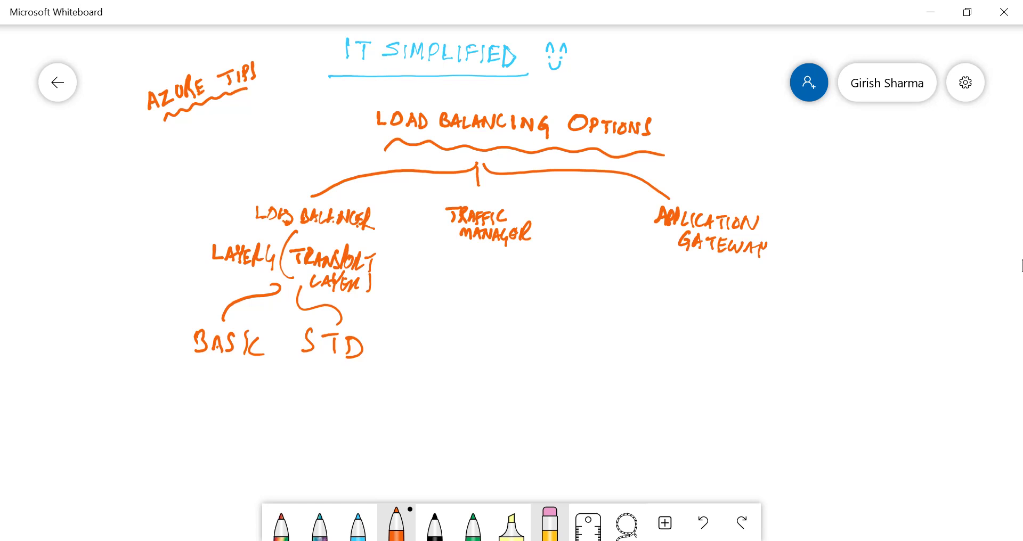
pyautogui.moveTo(218, 367); pyautogui.dragTo(231, 362)
pyautogui.moveTo(321, 371); pyautogui.dragTo(329, 367)
# - Draw an asterisk in front of the LAYER 4 note
pyautogui.moveTo(196, 245); pyautogui.dragTo(180, 266)
pyautogui.moveTo(183, 245)
pyautogui.mouseDown()
pyautogui.moveTo(196, 266)
pyautogui.moveTo(189, 254)
pyautogui.mouseUp()
pyautogui.moveTo(190, 251)
pyautogui.mouseDown()
pyautogui.moveTo(196, 240)
pyautogui.moveTo(193, 273)
pyautogui.mouseUp()
# - Handwrite DNS Level below the TRAFFIC MANAGER label
pyautogui.moveTo(449, 261)
pyautogui.mouseDown()
pyautogui.moveTo(449, 276)
pyautogui.moveTo(465, 279)
pyautogui.moveTo(496, 261)
pyautogui.moveTo(510, 277)
pyautogui.moveTo(493, 282)
pyautogui.mouseUp()
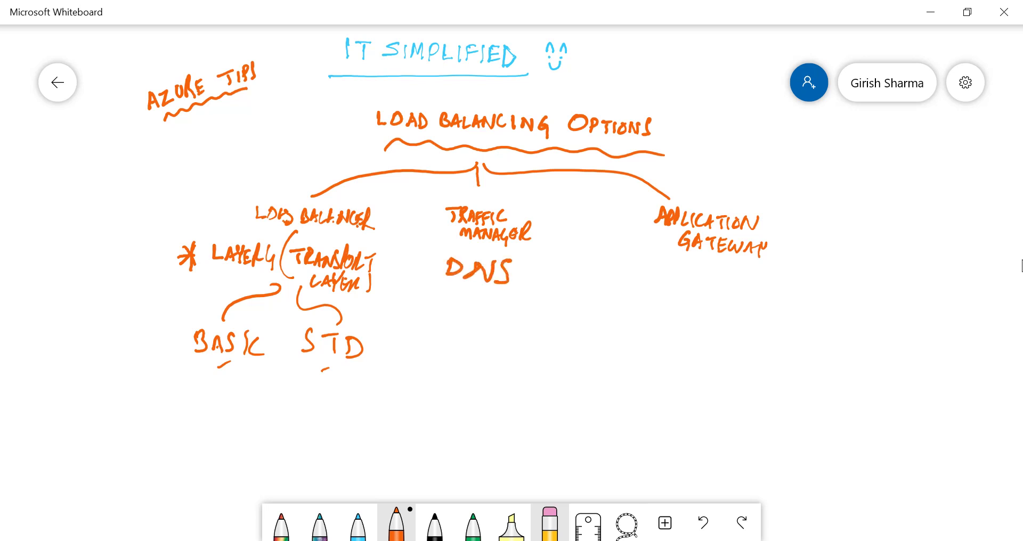
pyautogui.scroll(-2, 455, 362)
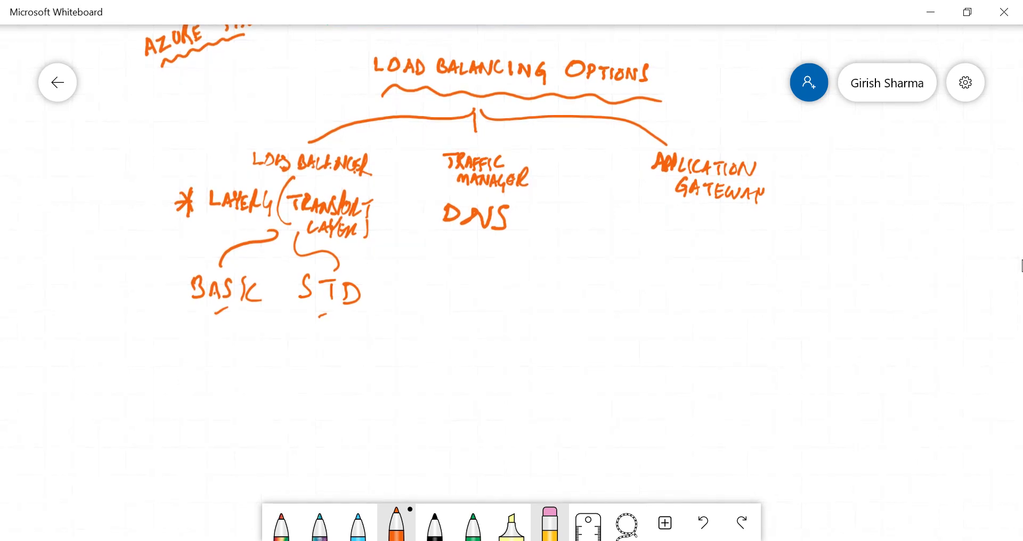
pyautogui.moveTo(524, 208)
pyautogui.mouseDown()
pyautogui.moveTo(539, 228)
pyautogui.moveTo(556, 216)
pyautogui.moveTo(564, 238)
pyautogui.mouseUp()
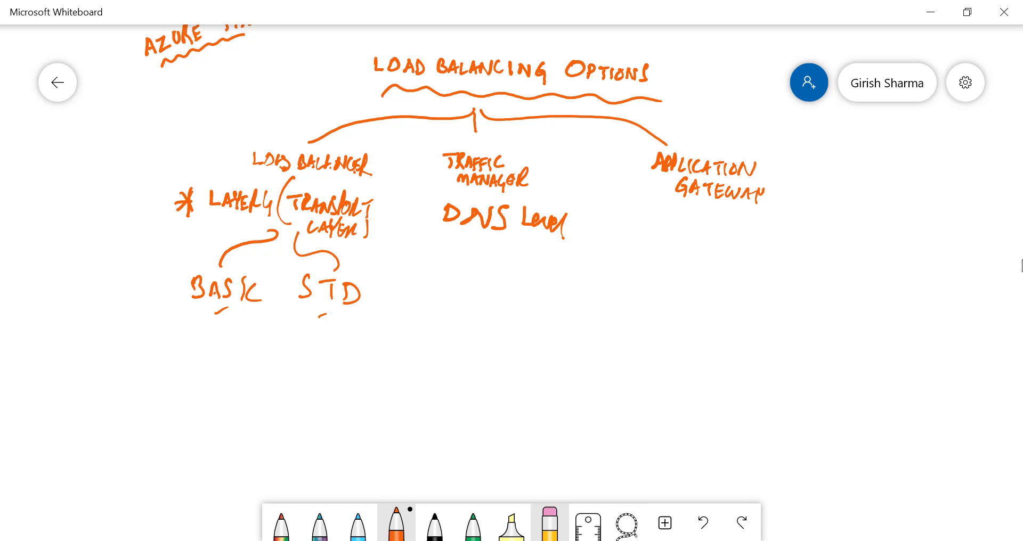
# - Draw a box listing 1, 2, 3 and 4 below DNS Level, and mark DNS Level with an asterisk
pyautogui.moveTo(445, 249)
pyautogui.mouseDown()
pyautogui.moveTo(501, 251)
pyautogui.moveTo(508, 296)
pyautogui.mouseUp()
pyautogui.moveTo(425, 259); pyautogui.dragTo(515, 296)
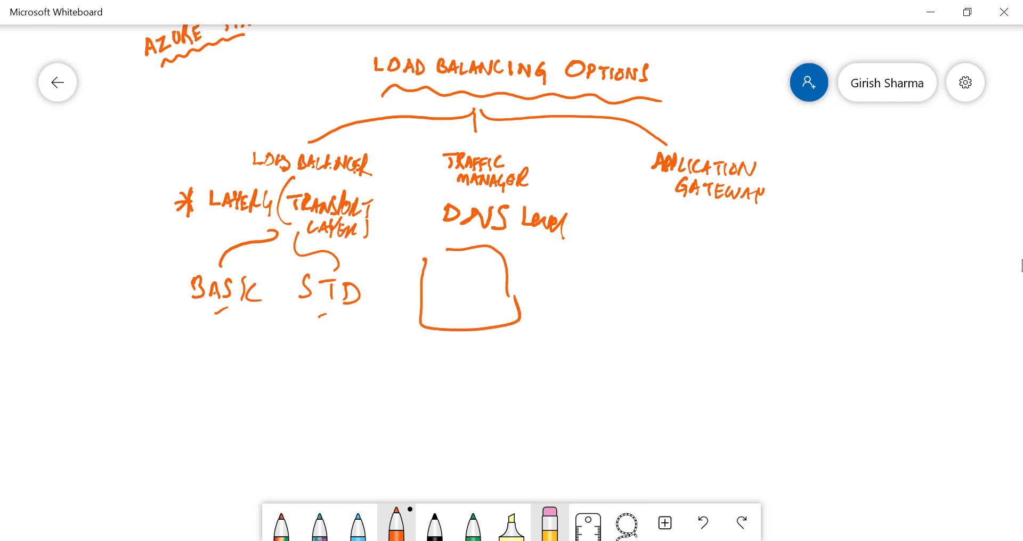
pyautogui.moveTo(443, 257); pyautogui.dragTo(452, 294)
pyautogui.moveTo(436, 302); pyautogui.dragTo(457, 343)
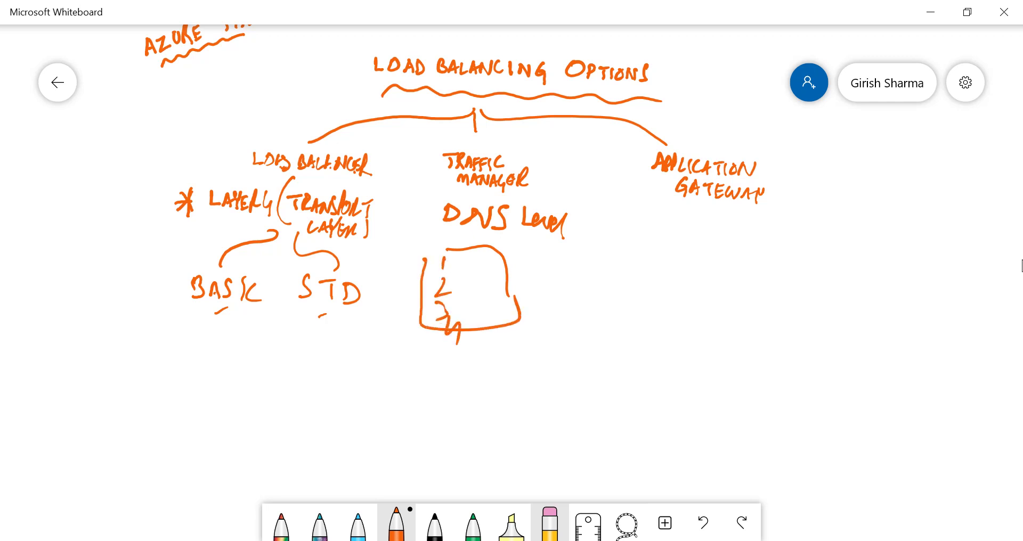
pyautogui.moveTo(427, 208); pyautogui.dragTo(418, 241)
# - Handwrite LAYER 7 (APPLICATION) in brackets below the APPLICATION GATEWAY label
pyautogui.hscroll(3, 1022, 265)
pyautogui.scroll(-1, 1022, 264)
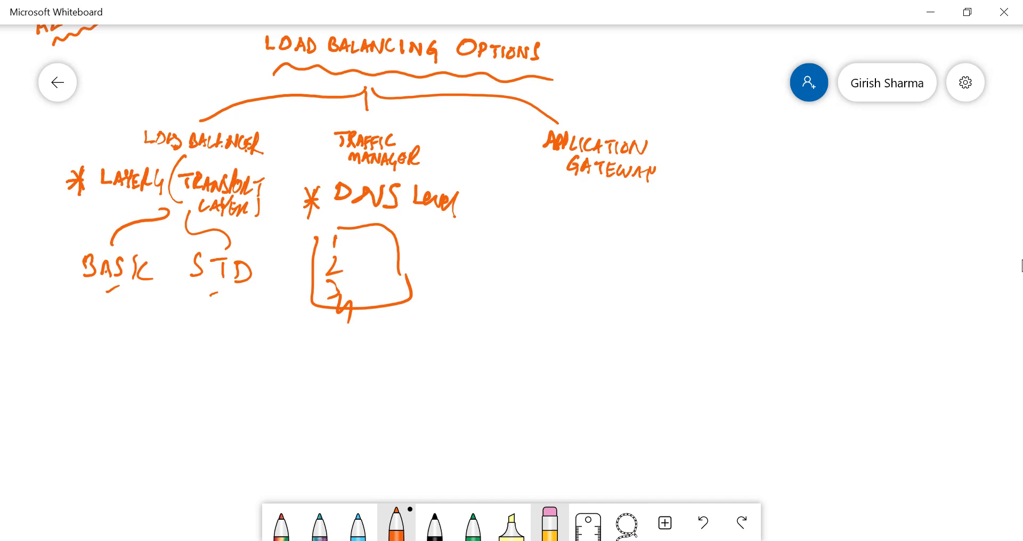
pyautogui.moveTo(537, 198)
pyautogui.mouseDown()
pyautogui.moveTo(553, 217)
pyautogui.moveTo(565, 198)
pyautogui.moveTo(587, 227)
pyautogui.moveTo(605, 208)
pyautogui.moveTo(599, 229)
pyautogui.mouseUp()
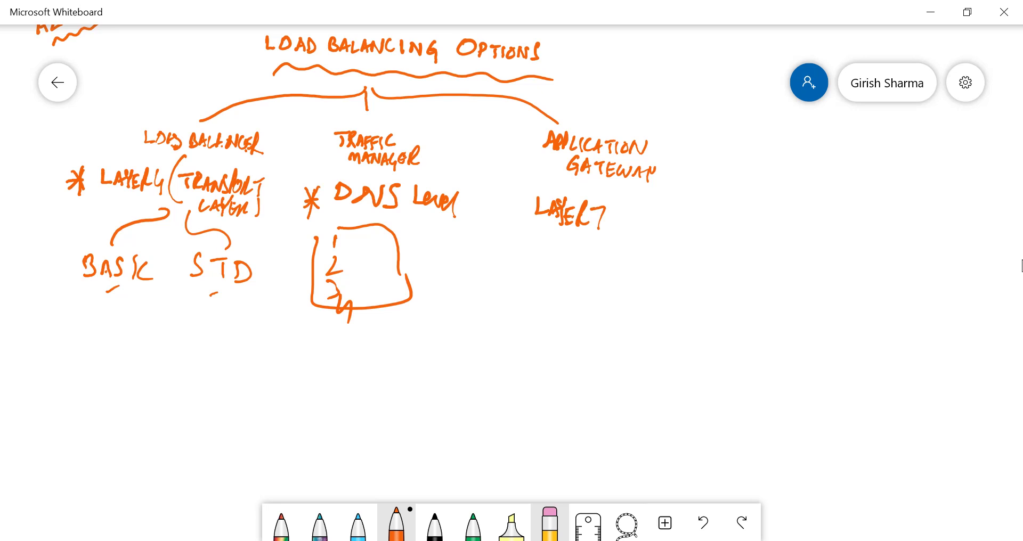
pyautogui.moveTo(635, 188)
pyautogui.mouseDown()
pyautogui.moveTo(621, 231)
pyautogui.moveTo(651, 212)
pyautogui.moveTo(669, 225)
pyautogui.mouseUp()
pyautogui.moveTo(673, 212); pyautogui.dragTo(681, 226)
pyautogui.moveTo(686, 226)
pyautogui.mouseDown()
pyautogui.moveTo(693, 213)
pyautogui.moveTo(696, 223)
pyautogui.moveTo(714, 214)
pyautogui.mouseUp()
pyautogui.moveTo(707, 216)
pyautogui.mouseDown()
pyautogui.moveTo(708, 225)
pyautogui.moveTo(737, 228)
pyautogui.mouseUp()
pyautogui.moveTo(750, 202); pyautogui.dragTo(746, 232)
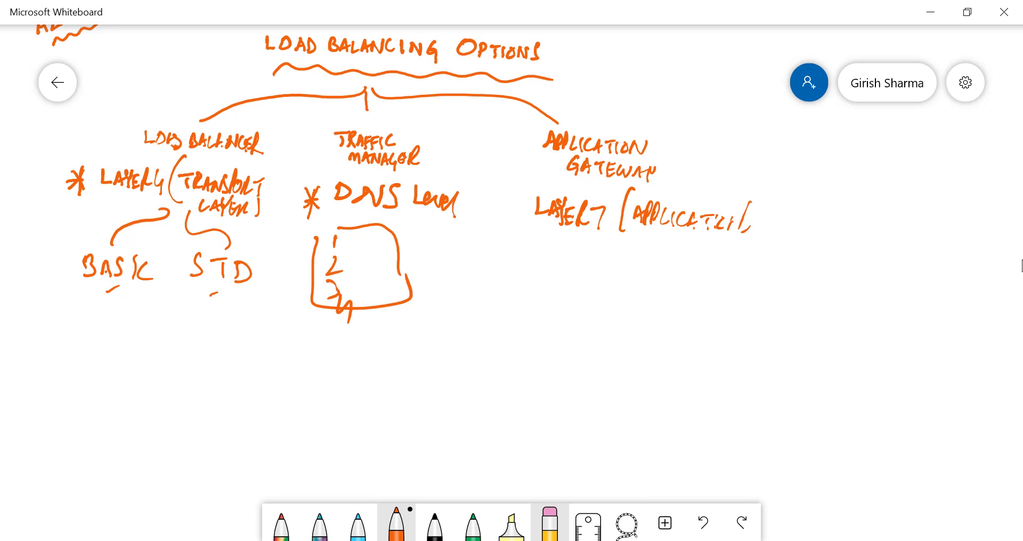
pyautogui.moveTo(750, 188); pyautogui.dragTo(756, 251)
# - Handwrite WAF (Web Application Firewall) below the LAYER 7 note
pyautogui.hscroll(2, 512, 266)
pyautogui.scroll(-1, 511, 266)
pyautogui.scroll(2, 511, 266)
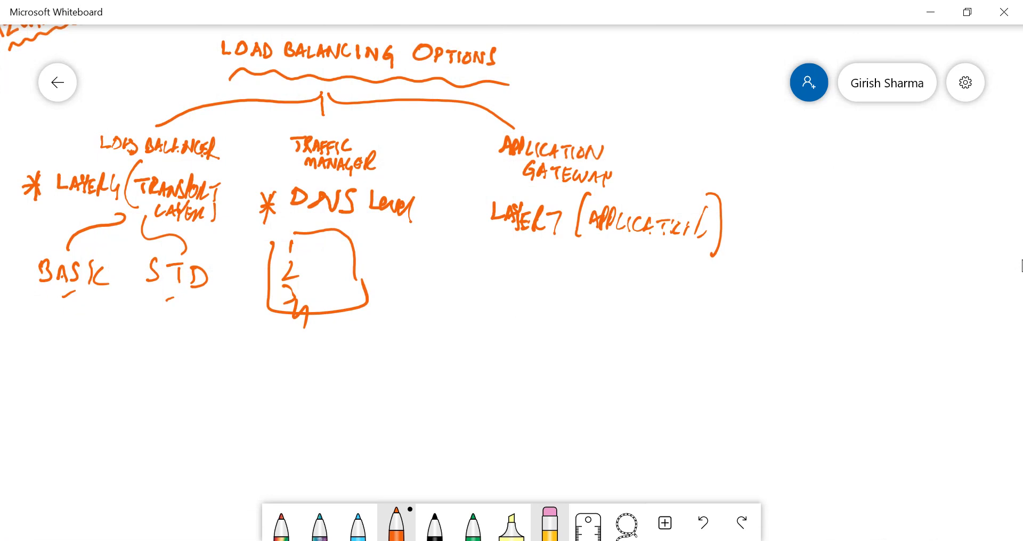
pyautogui.hscroll(2, 1020, 265)
pyautogui.scroll(-1, 1021, 265)
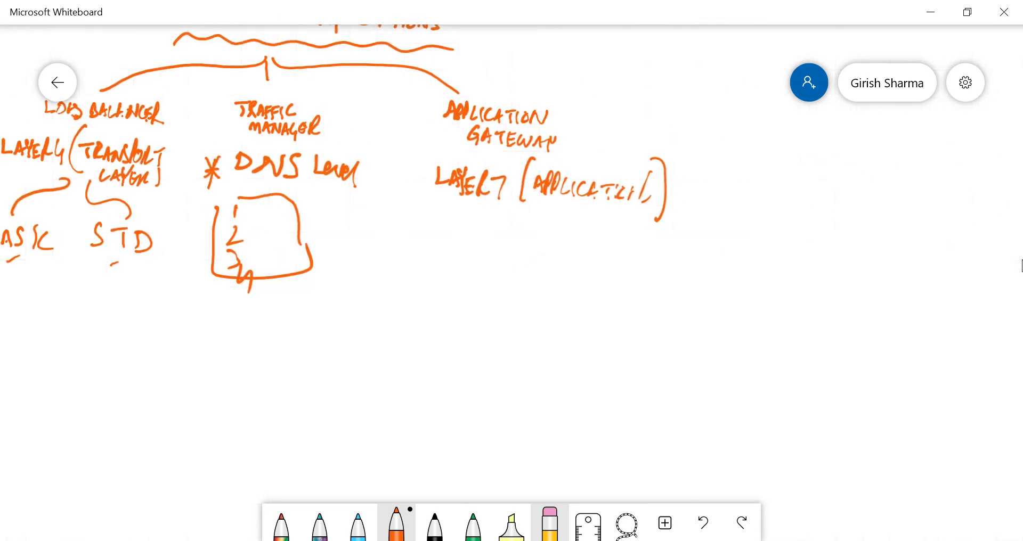
pyautogui.moveTo(458, 218)
pyautogui.mouseDown()
pyautogui.moveTo(462, 236)
pyautogui.moveTo(499, 230)
pyautogui.mouseUp()
pyautogui.moveTo(521, 203); pyautogui.dragTo(520, 248)
pyautogui.hscroll(3, 1021, 265)
pyautogui.scroll(-2, 1021, 265)
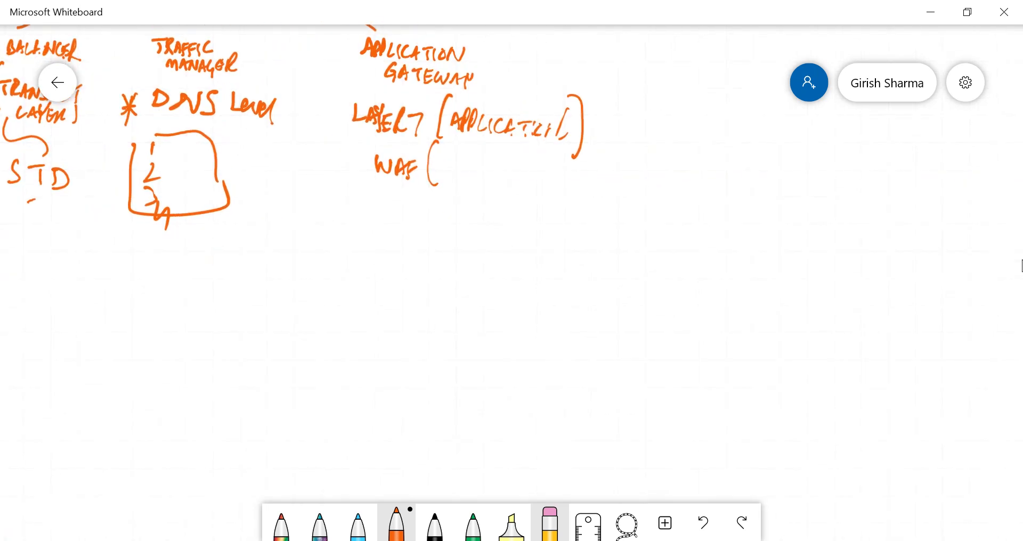
pyautogui.moveTo(451, 161)
pyautogui.mouseDown()
pyautogui.moveTo(492, 183)
pyautogui.moveTo(515, 163)
pyautogui.moveTo(525, 186)
pyautogui.moveTo(550, 184)
pyautogui.mouseUp()
pyautogui.moveTo(553, 160); pyautogui.dragTo(555, 184)
pyautogui.moveTo(567, 176); pyautogui.dragTo(579, 188)
pyautogui.moveTo(575, 173)
pyautogui.mouseDown()
pyautogui.moveTo(587, 171)
pyautogui.moveTo(587, 187)
pyautogui.mouseUp()
pyautogui.moveTo(596, 173)
pyautogui.mouseDown()
pyautogui.moveTo(635, 187)
pyautogui.moveTo(649, 160)
pyautogui.mouseUp()
pyautogui.moveTo(635, 178)
pyautogui.mouseDown()
pyautogui.moveTo(652, 173)
pyautogui.moveTo(648, 187)
pyautogui.mouseUp()
pyautogui.moveTo(653, 182); pyautogui.dragTo(718, 198)
# - Draw two branches below the WAF note and label them BASIC and STD
pyautogui.scroll(-5, 511, 266)
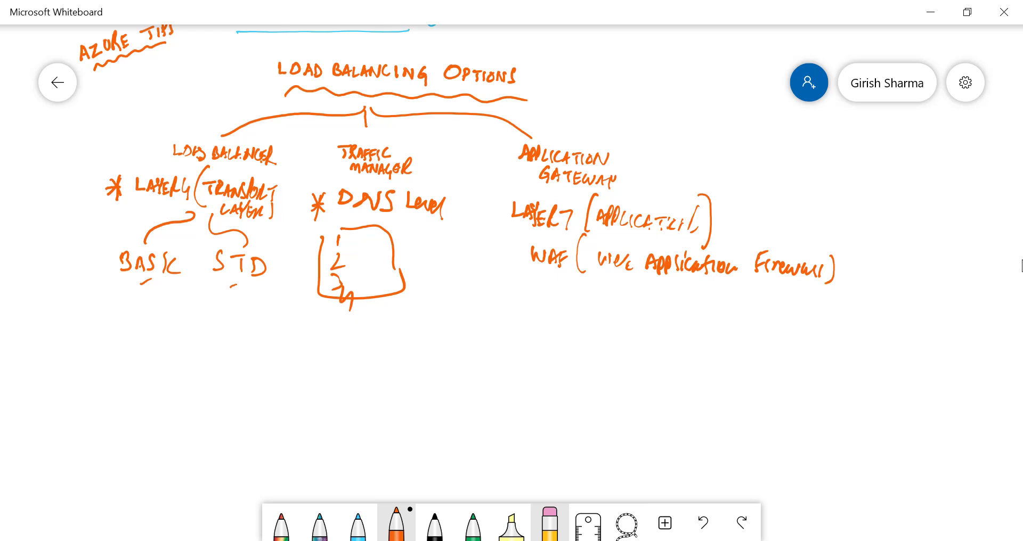
pyautogui.moveTo(598, 280)
pyautogui.mouseDown()
pyautogui.moveTo(551, 318)
pyautogui.moveTo(526, 256)
pyautogui.moveTo(470, 192)
pyautogui.mouseUp()
pyautogui.moveTo(515, 159); pyautogui.dragTo(588, 176)
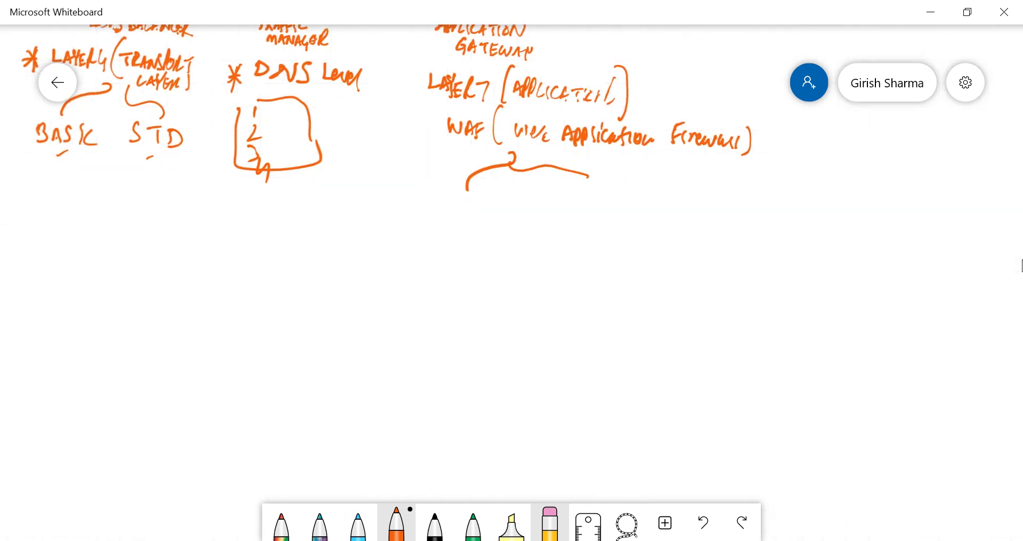
pyautogui.moveTo(436, 198); pyautogui.dragTo(439, 220)
pyautogui.moveTo(448, 217)
pyautogui.mouseDown()
pyautogui.moveTo(453, 204)
pyautogui.moveTo(456, 218)
pyautogui.mouseUp()
pyautogui.moveTo(457, 218); pyautogui.dragTo(468, 221)
pyautogui.moveTo(478, 205)
pyautogui.mouseDown()
pyautogui.moveTo(472, 216)
pyautogui.moveTo(484, 219)
pyautogui.mouseUp()
pyautogui.moveTo(578, 193)
pyautogui.mouseDown()
pyautogui.moveTo(565, 216)
pyautogui.moveTo(595, 198)
pyautogui.mouseUp()
pyautogui.moveTo(590, 200)
pyautogui.mouseDown()
pyautogui.moveTo(609, 221)
pyautogui.moveTo(601, 226)
pyautogui.mouseUp()
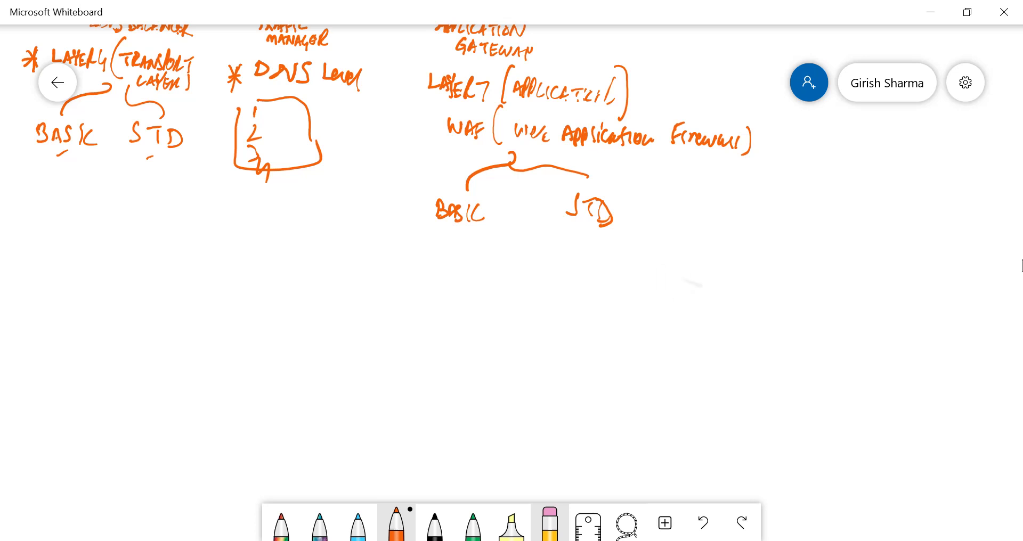
# - Draw a check mark in front of each of the LOAD BALANCER, TRAFFIC MANAGER and APPLICATION GATEWAY labels
pyautogui.moveTo(697, 285); pyautogui.dragTo(804, 331)
pyautogui.scroll(-3, 1021, 265)
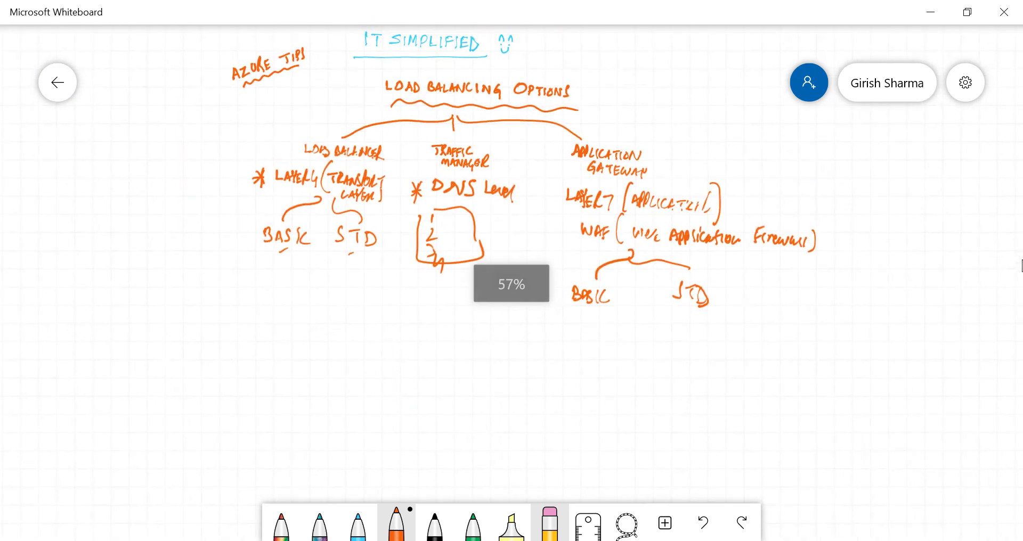
pyautogui.moveTo(272, 149); pyautogui.dragTo(288, 145)
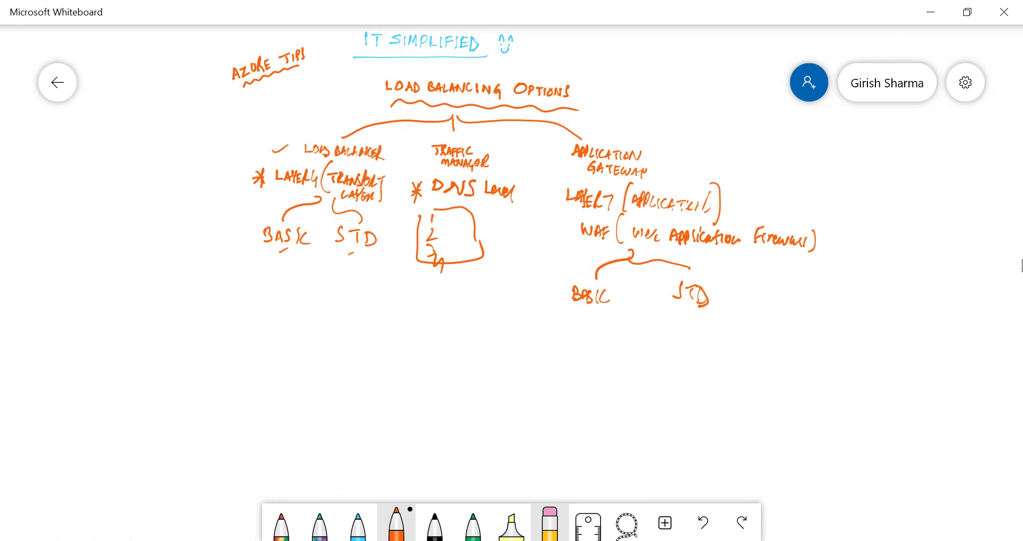
pyautogui.moveTo(409, 148); pyautogui.dragTo(423, 142)
pyautogui.moveTo(549, 149); pyautogui.dragTo(563, 141)
pyautogui.scroll(3, 512, 214)
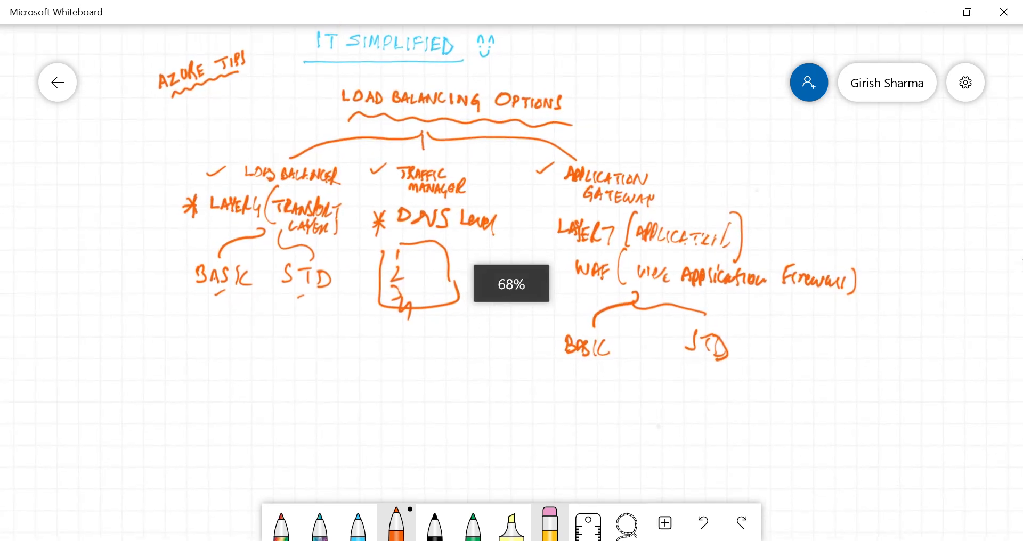